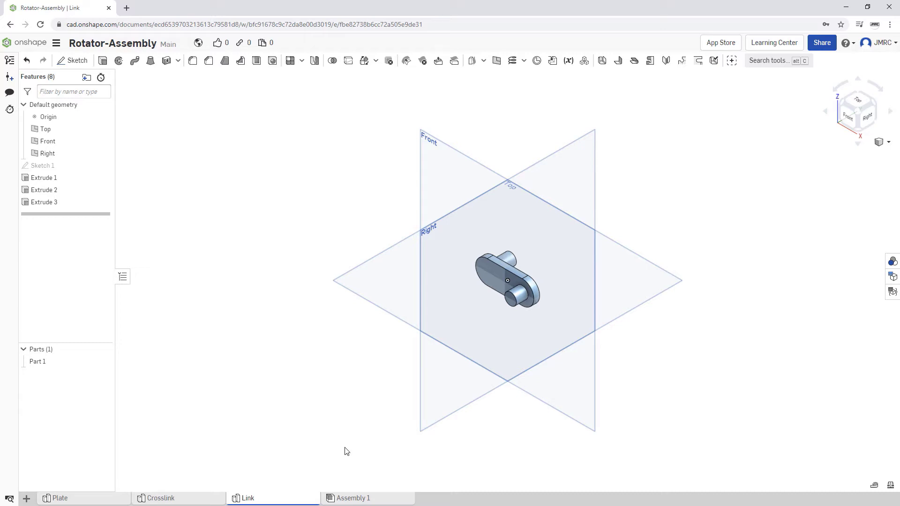
Step: Rename the Assembly 1 tab as Rotator-Assembly and open that empty assembly
mouse_move(377, 502)
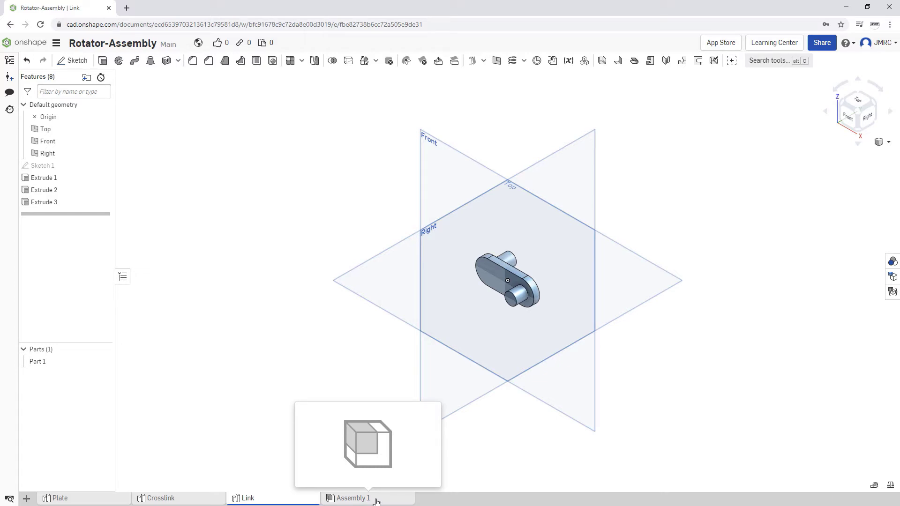
right_click(377, 503)
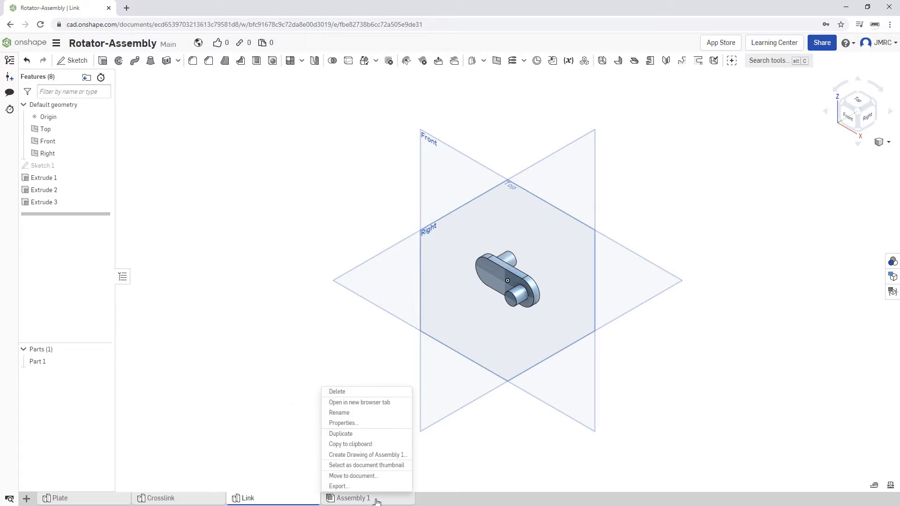
click(378, 415)
text(Rotato)
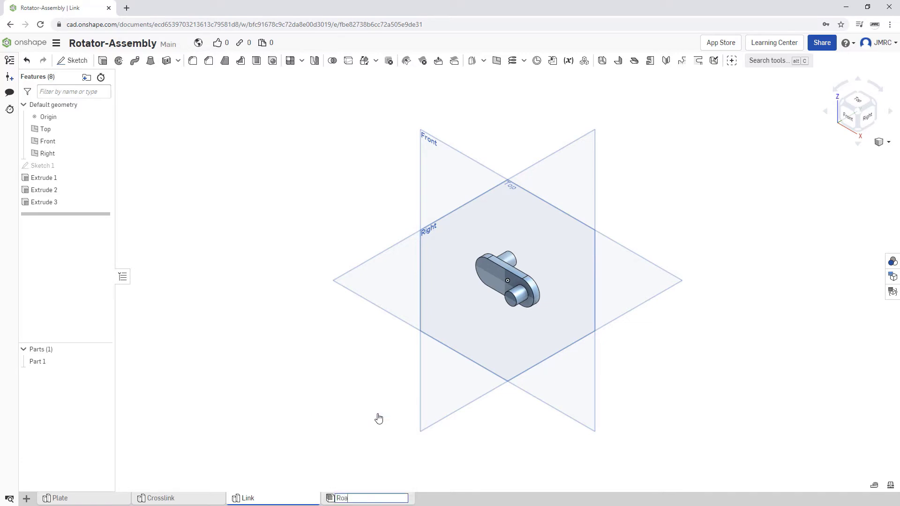
text(r-Assembly)
key(Return)
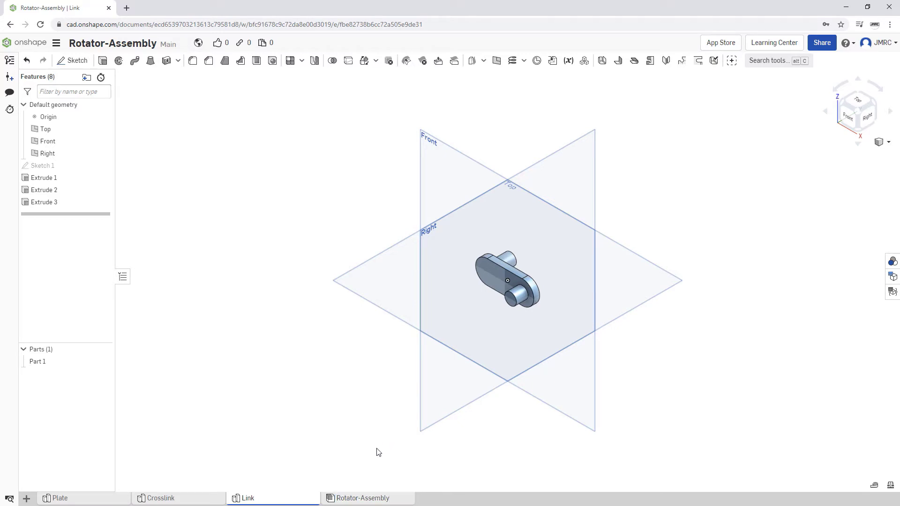
click(397, 501)
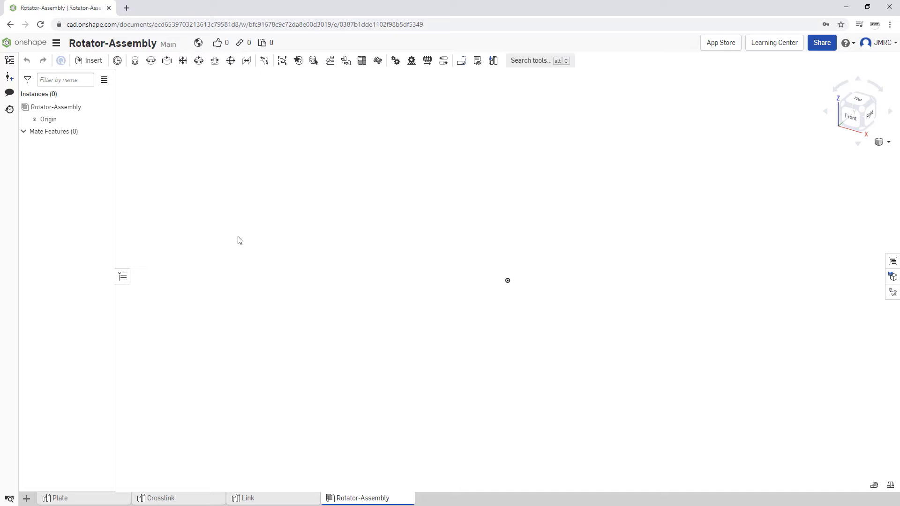
right_drag(240, 241, 218, 235)
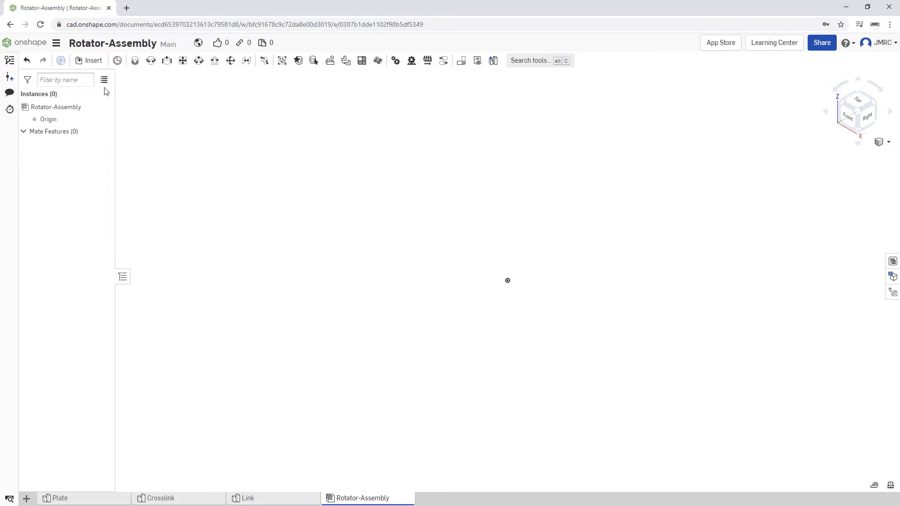
click(97, 65)
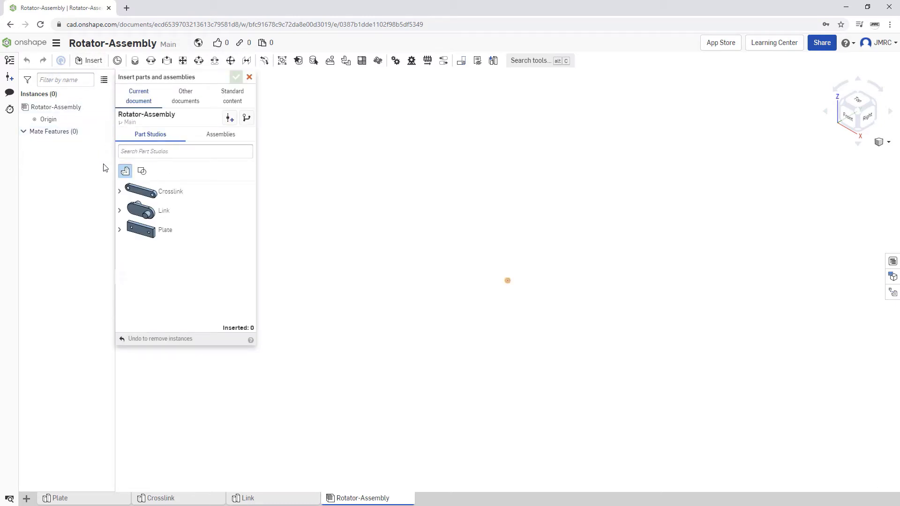
click(120, 230)
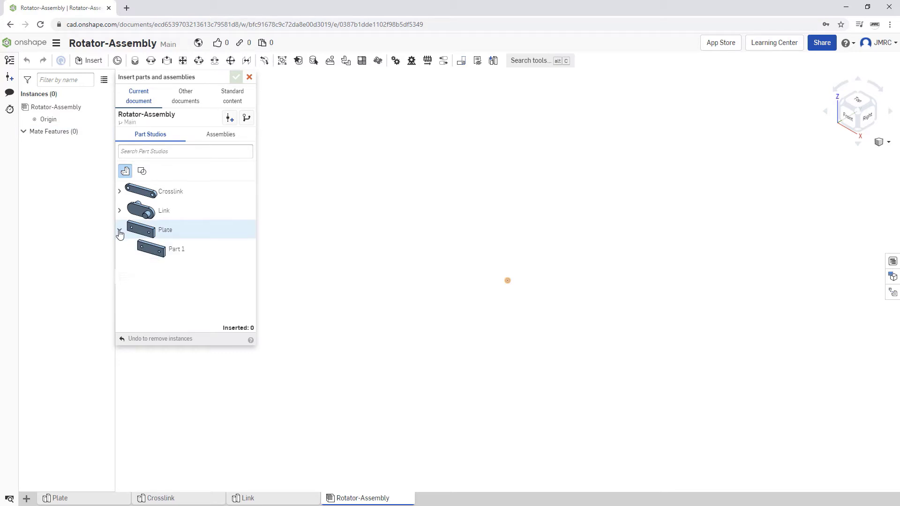
click(194, 254)
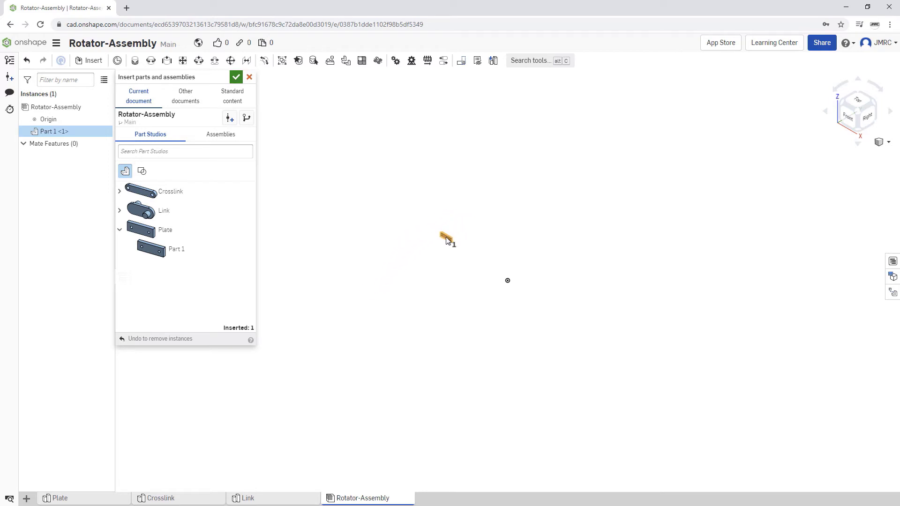
click(447, 240)
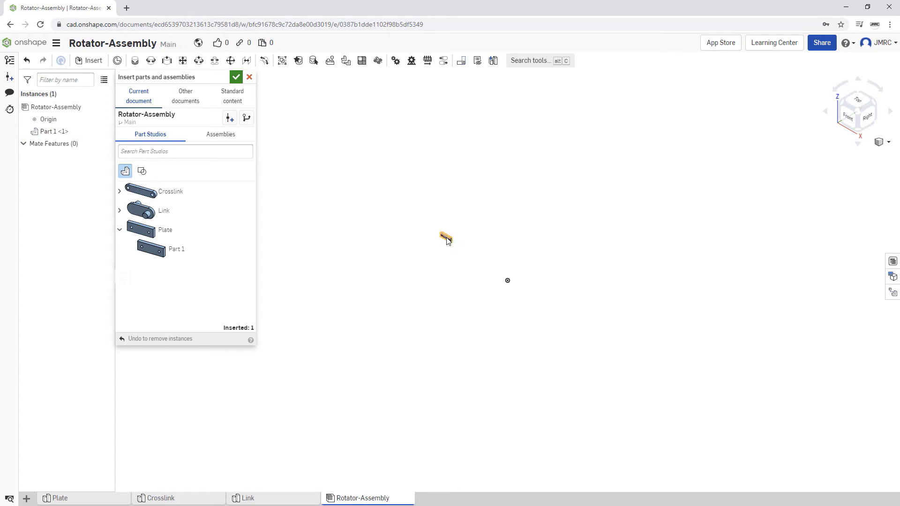
scroll(446, 240, down, 8)
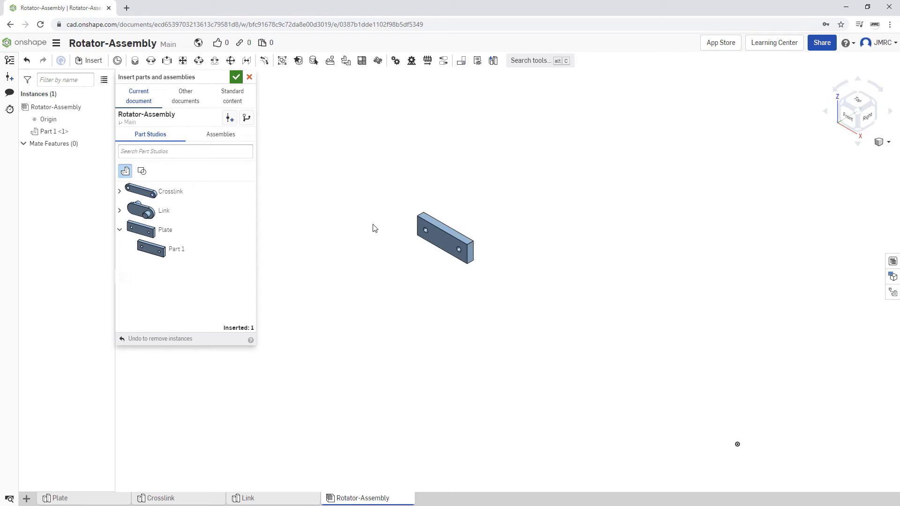
key(ctrl+z)
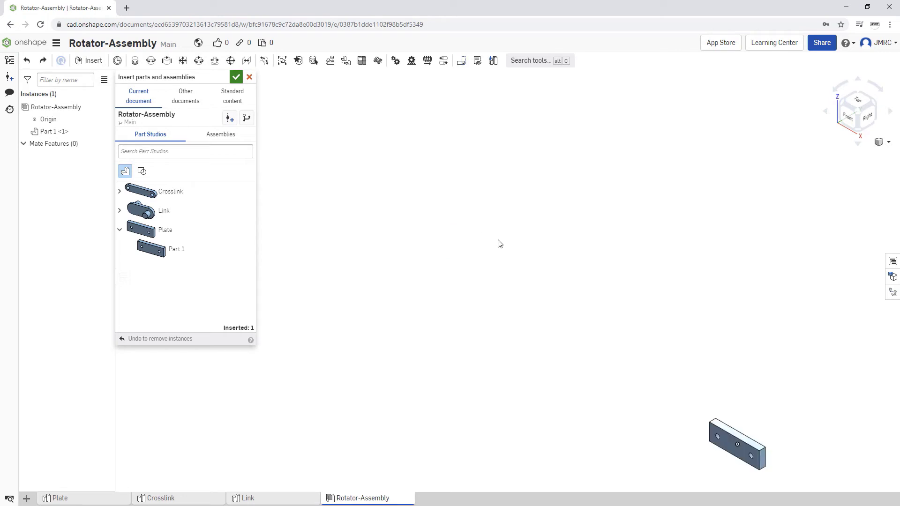
middle_drag(699, 360, 501, 139)
scroll(563, 191, up, 5)
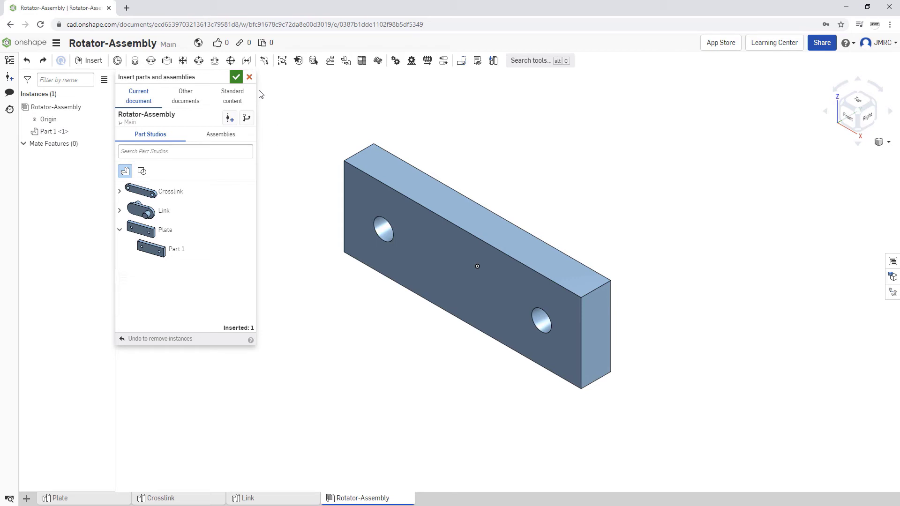
click(250, 77)
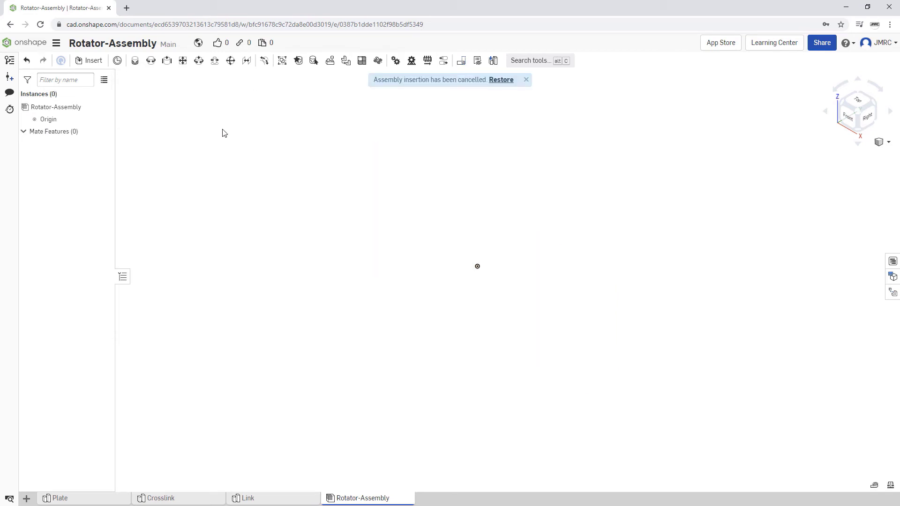
Step: Insert Part 1 of the Plate part studio into the assembly, aligned with the assembly origin
click(93, 63)
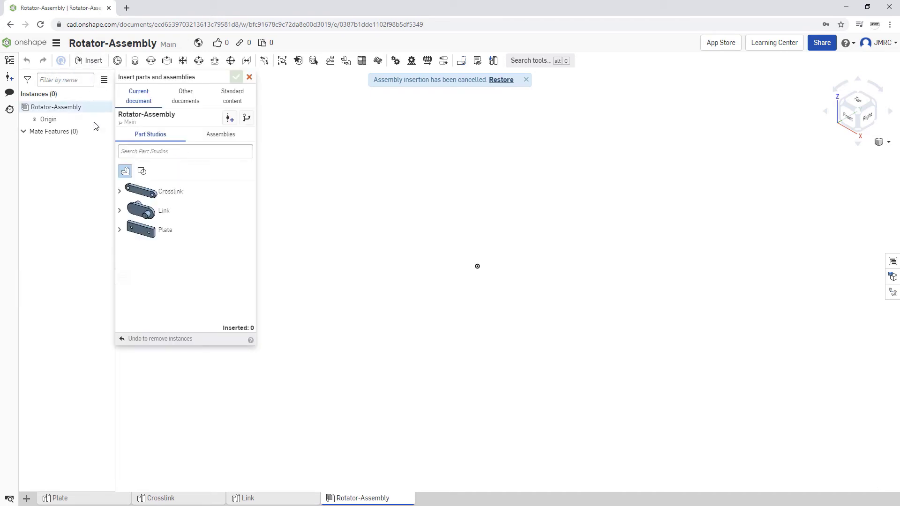
click(120, 234)
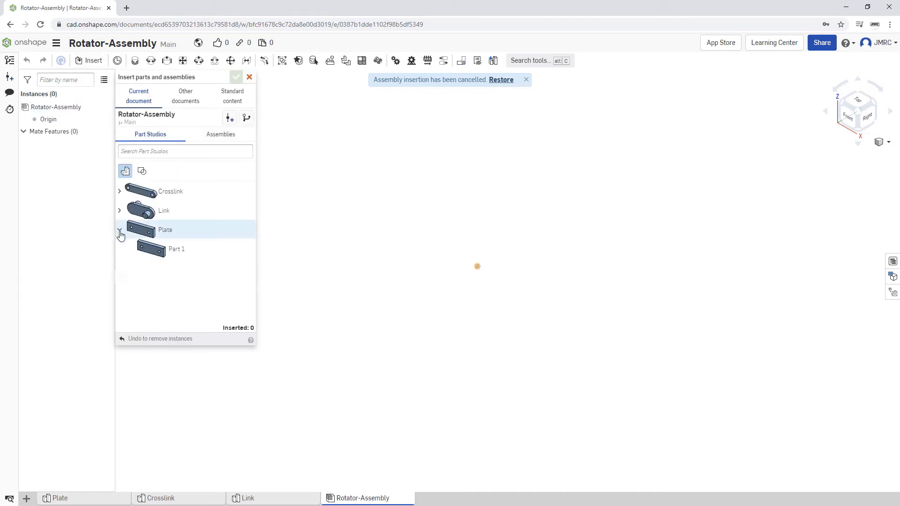
click(184, 255)
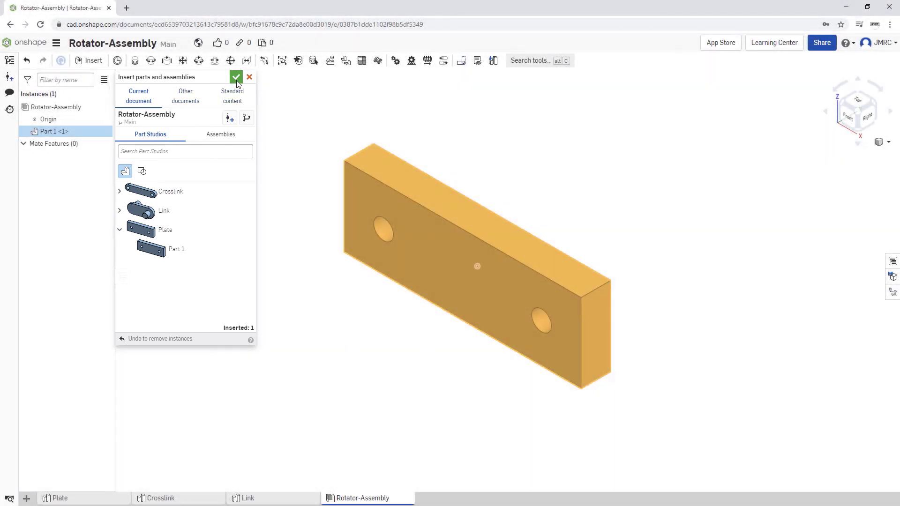
click(236, 77)
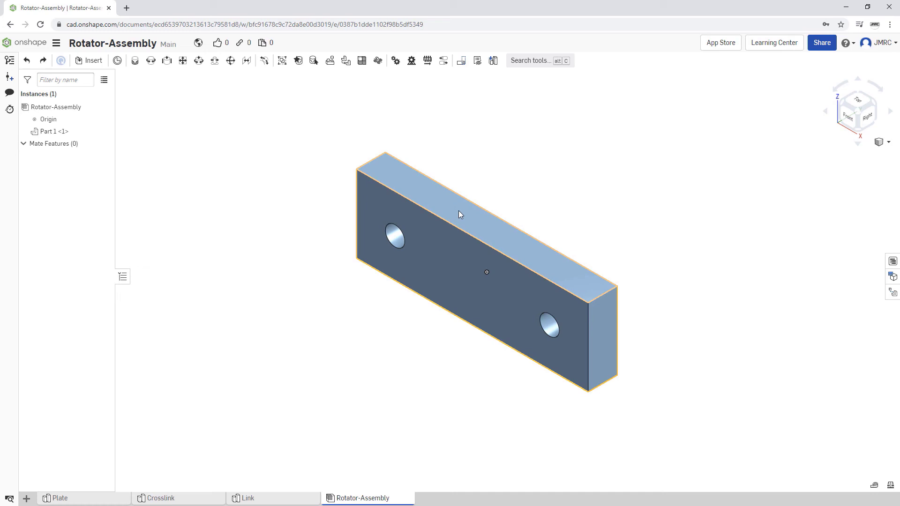
Step: Make a trial move of the plate and undo it, then fix the plate instance at its inserted position
mouse_move(455, 214)
mouse_down()
mouse_move(429, 231)
mouse_move(354, 229)
mouse_move(342, 160)
mouse_move(500, 128)
mouse_move(637, 178)
mouse_move(557, 268)
mouse_move(394, 246)
mouse_move(464, 146)
mouse_up()
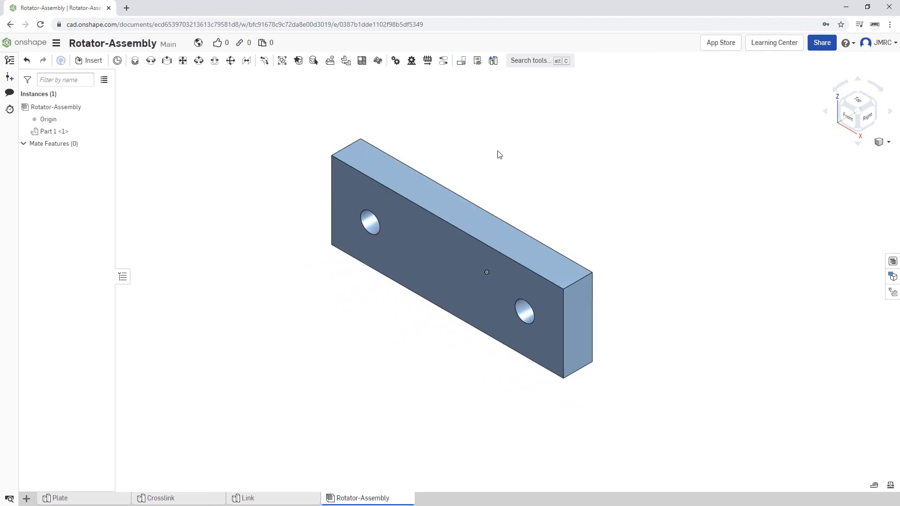
key(ctrl+z)
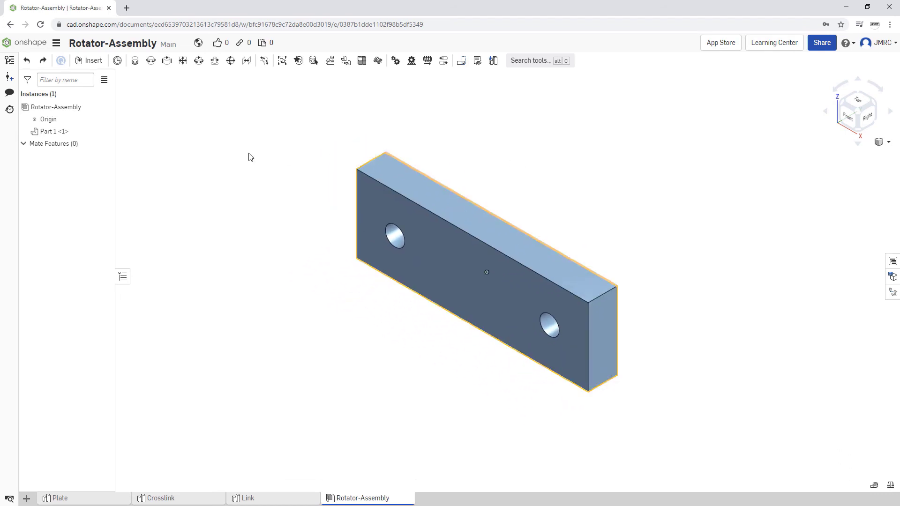
right_click(82, 131)
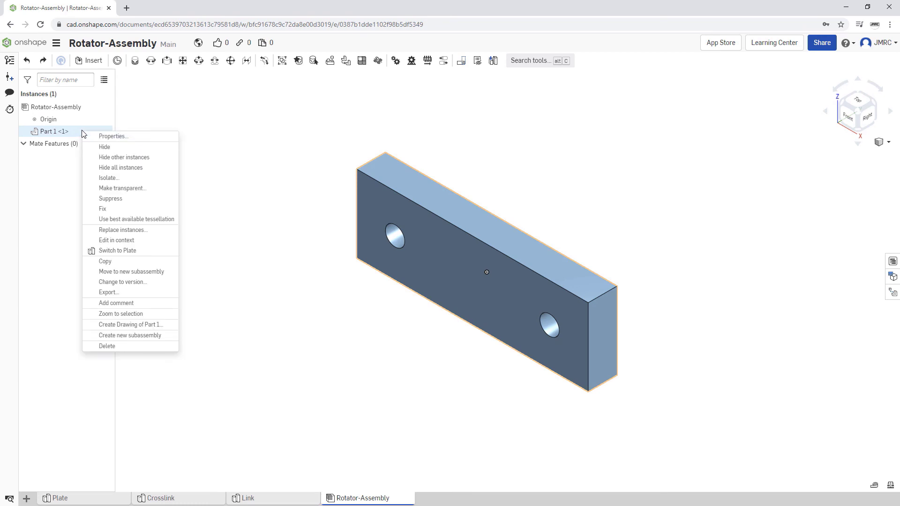
click(131, 209)
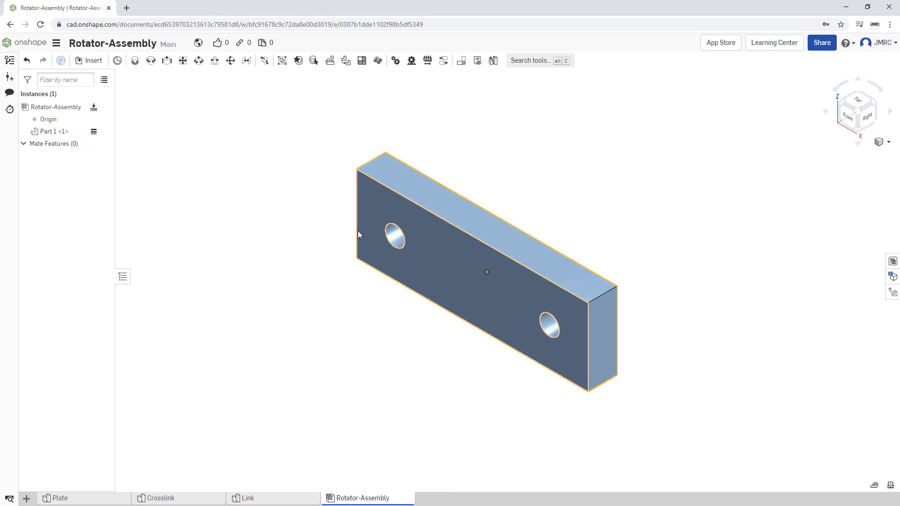
Step: Try to move the fixed plate in several directions to test that it is locked in place
mouse_move(331, 239)
right_down()
mouse_move(287, 195)
mouse_move(318, 206)
mouse_move(327, 241)
right_up()
drag(445, 229, 526, 197)
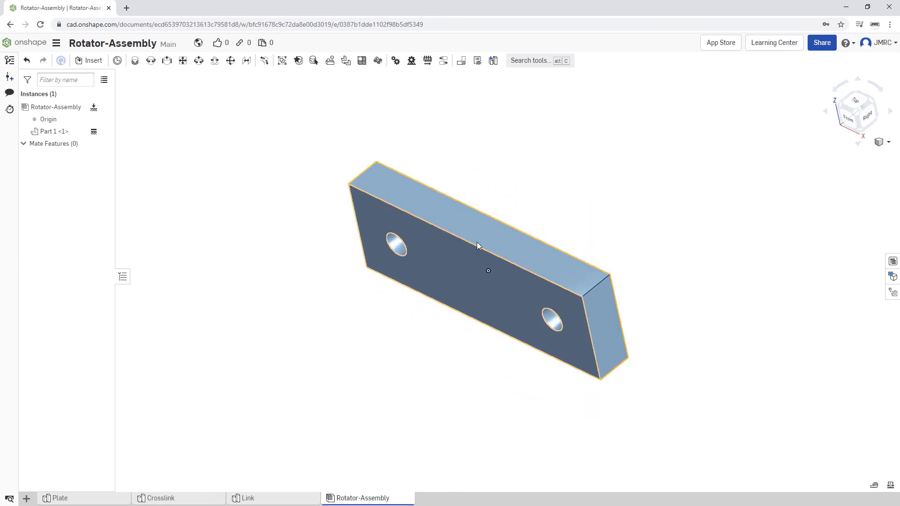
drag(466, 252, 630, 217)
drag(538, 261, 628, 300)
drag(574, 304, 401, 170)
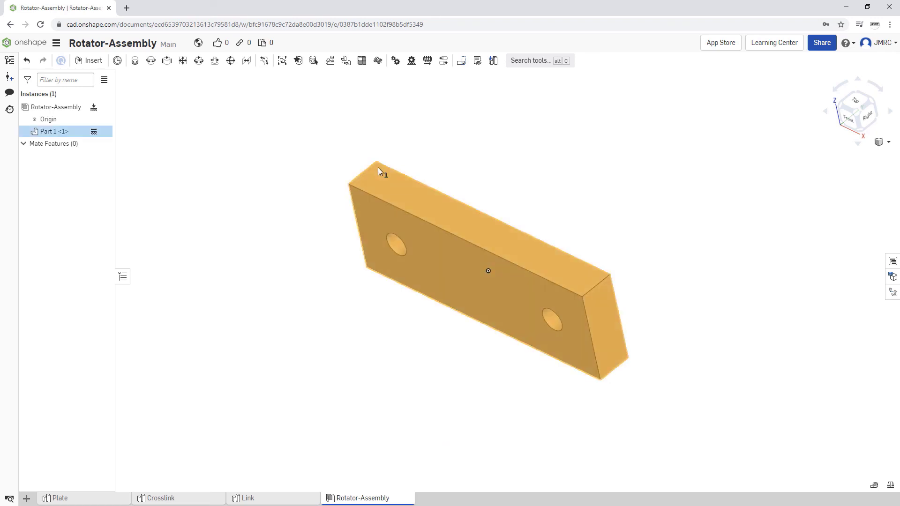
key(f)
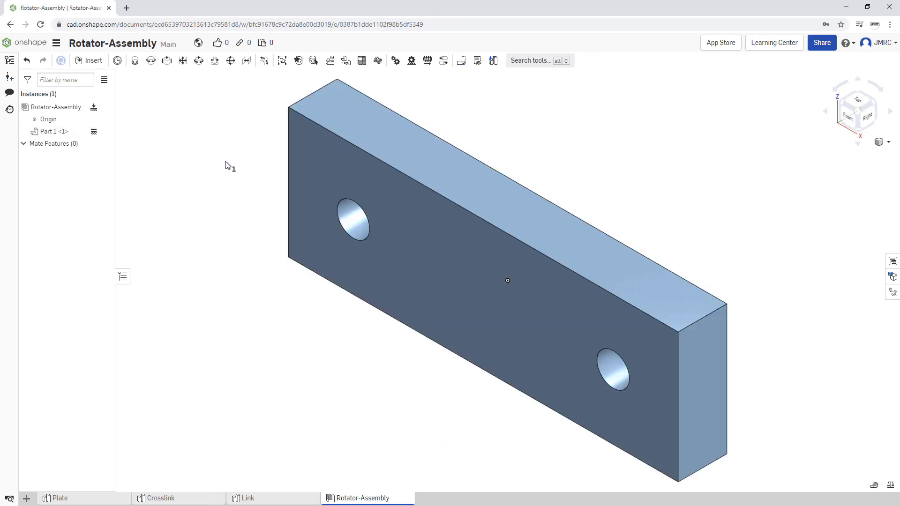